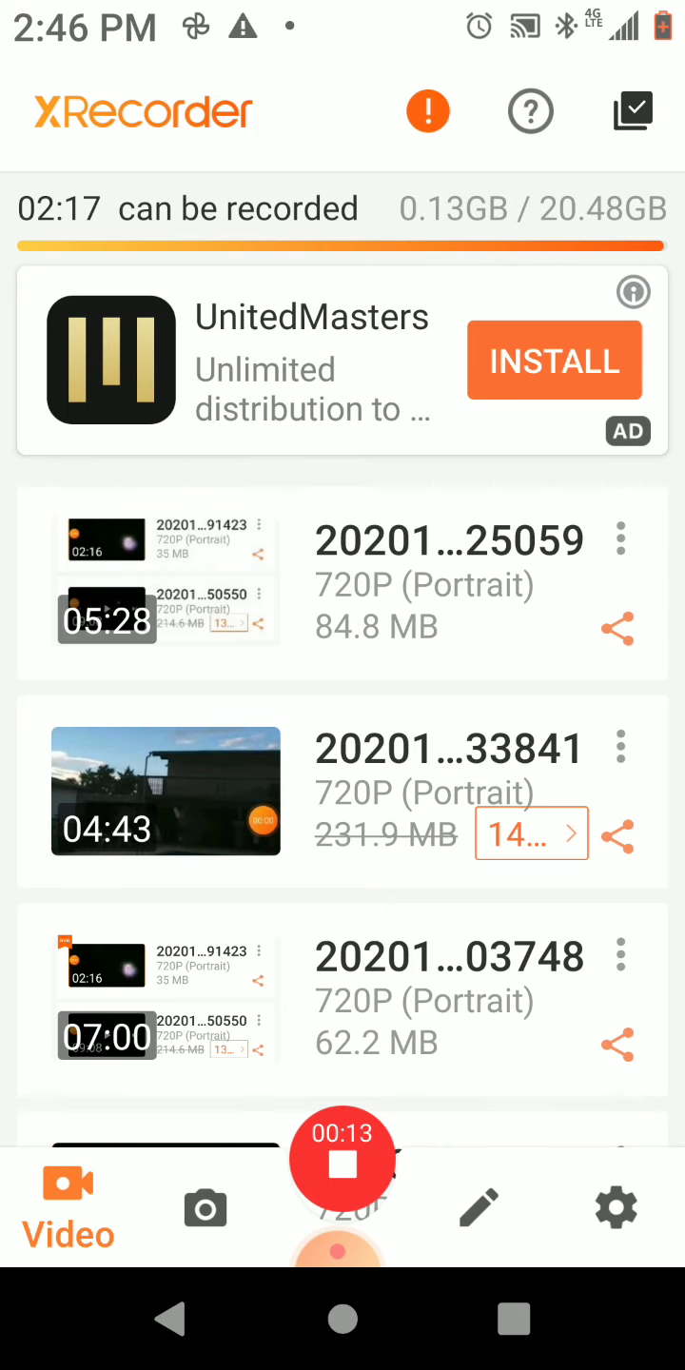
# Leave XRecorder's recordings list and return to the Android home screen
pyautogui.click(171, 1319)
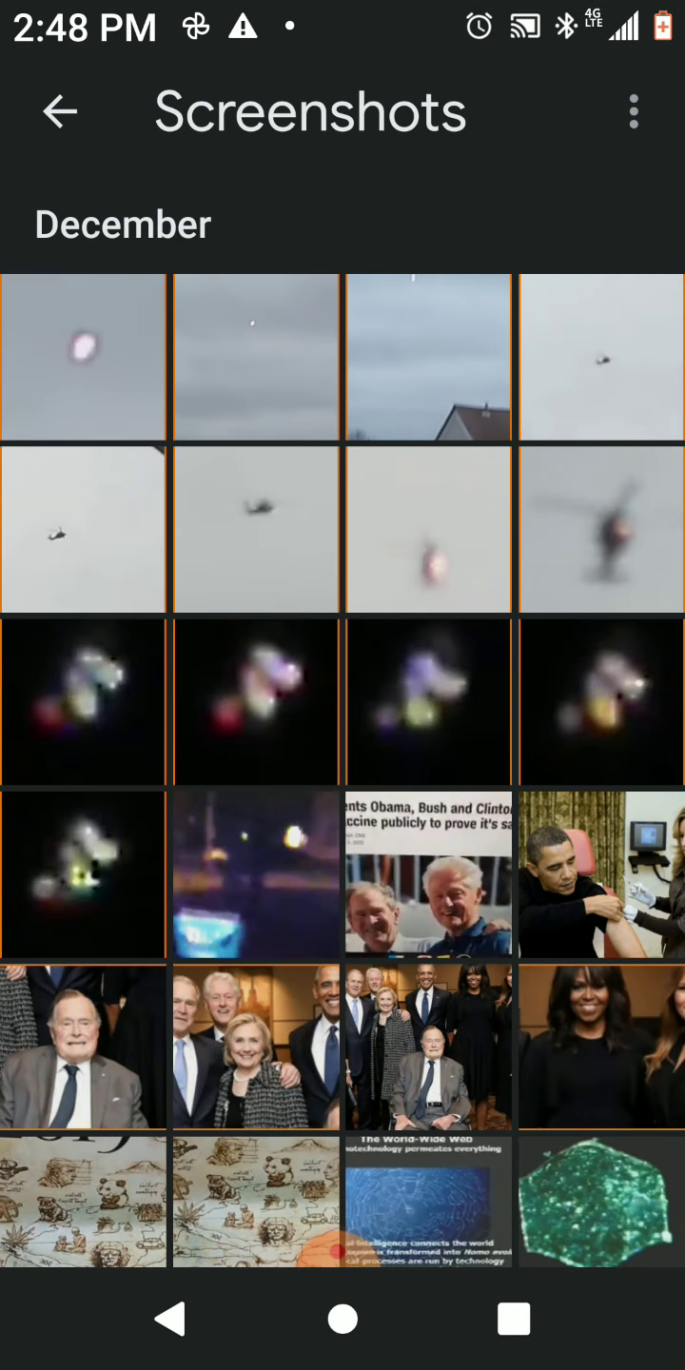
# Open the first night-light photo in the album's third row full-screen
pyautogui.click(84, 701)
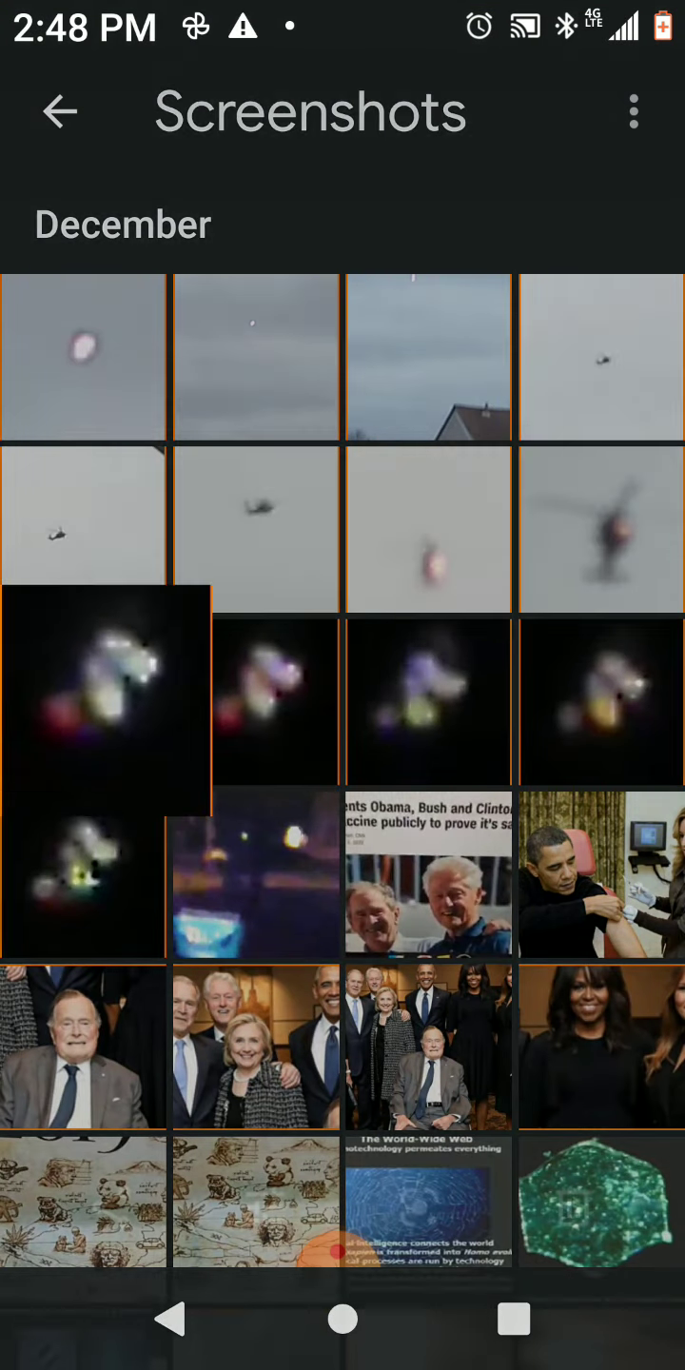